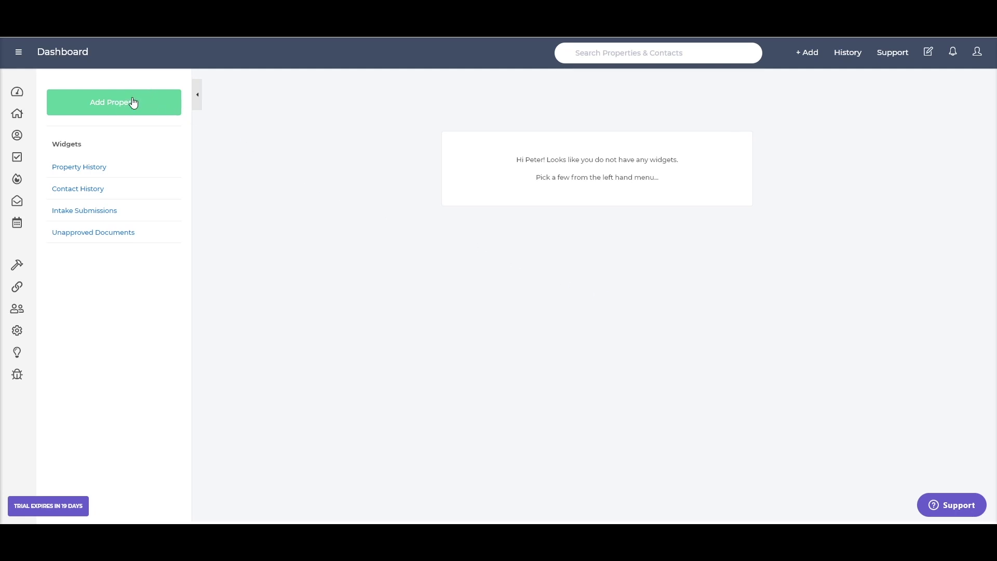
left_click(800, 59)
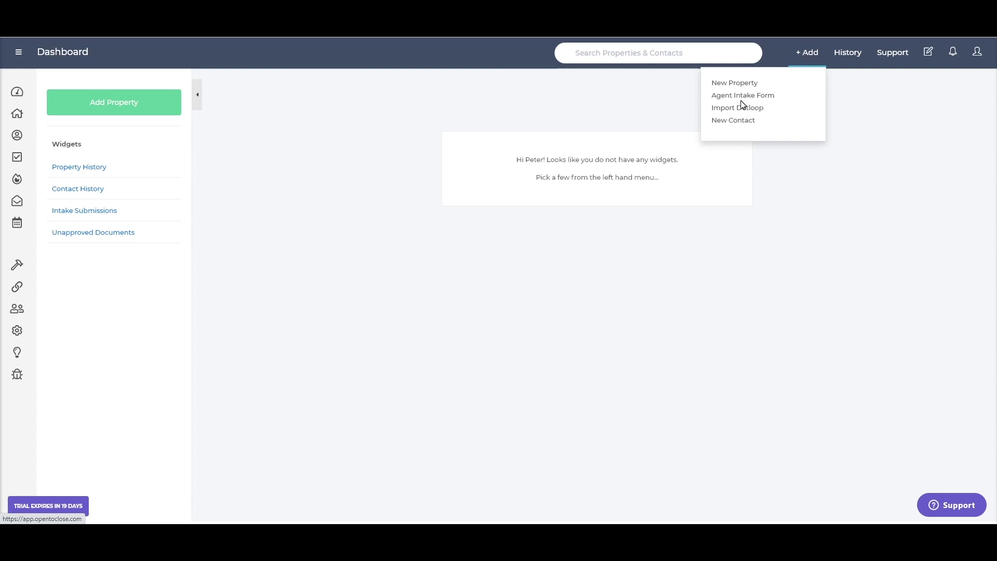
left_click(371, 136)
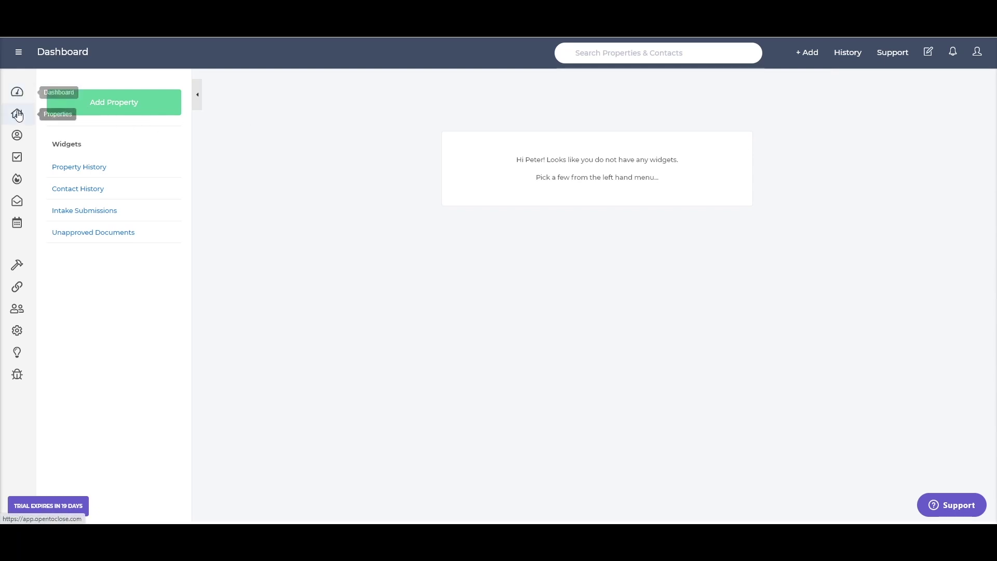
Start a new property and fill its contract title with the first address suggested for 1234
left_click(151, 102)
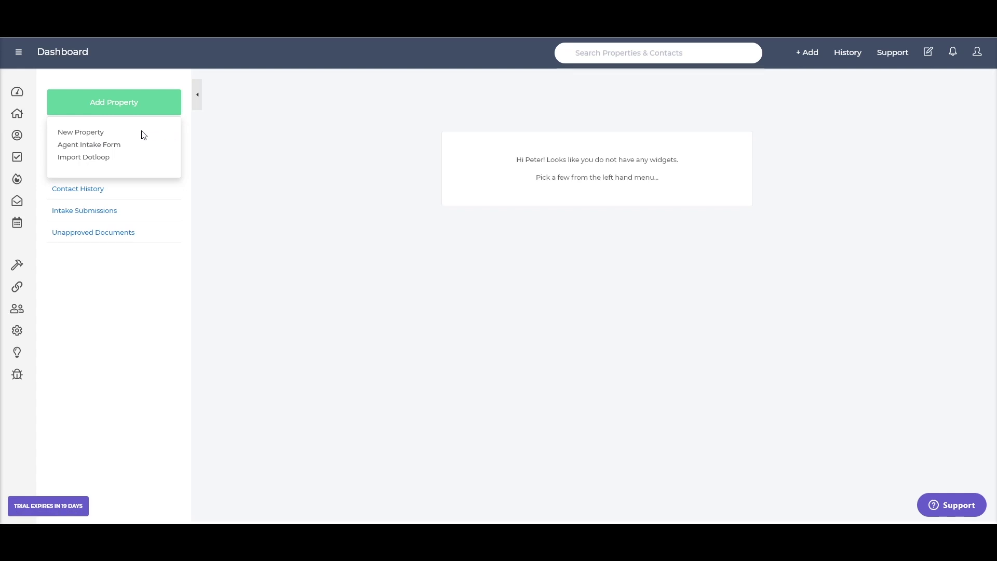
left_click(91, 136)
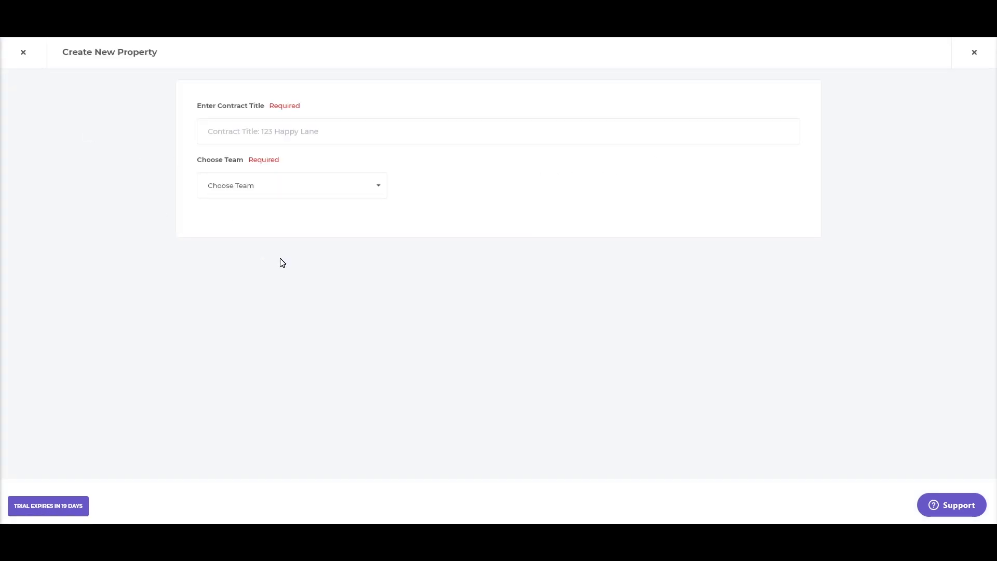
left_click(283, 132)
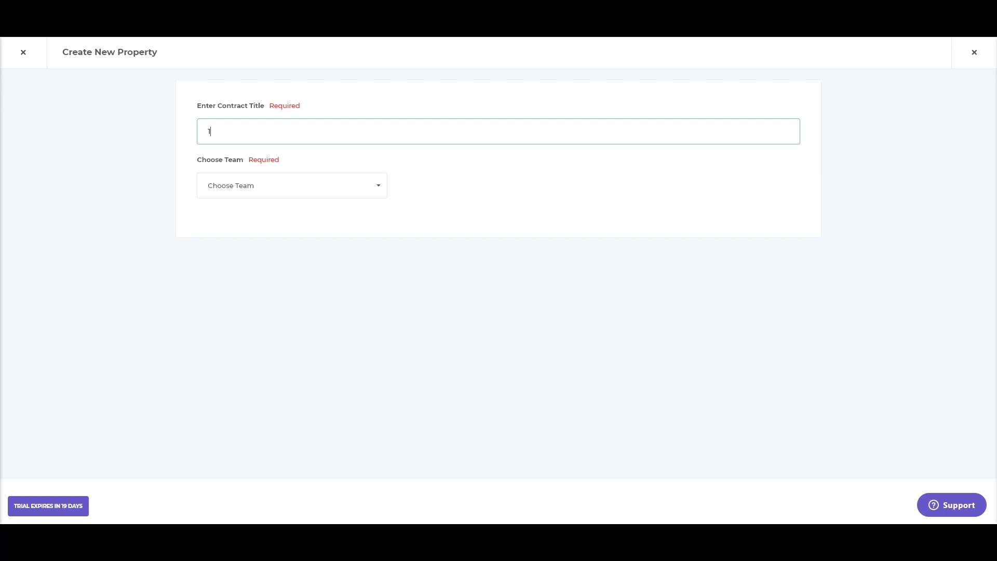
type("1234")
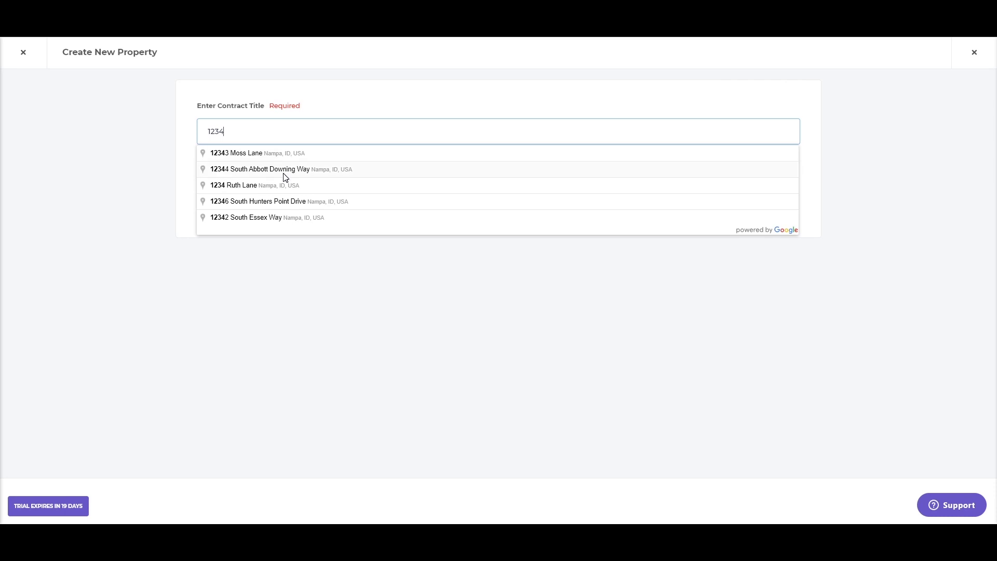
left_click(275, 154)
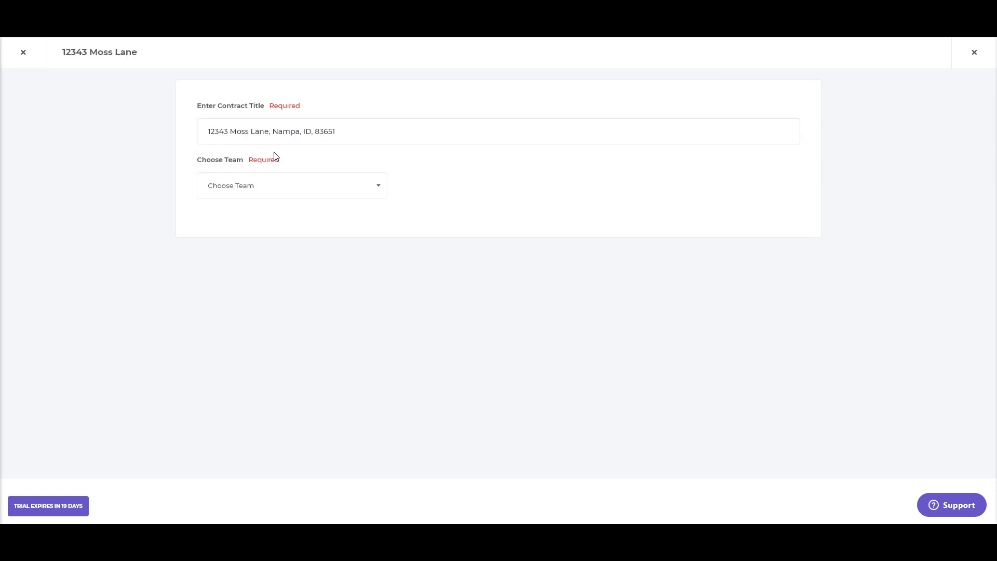
Assign the property to the Transaction Team and its first listed team user, and continue without a property template
left_click(298, 191)
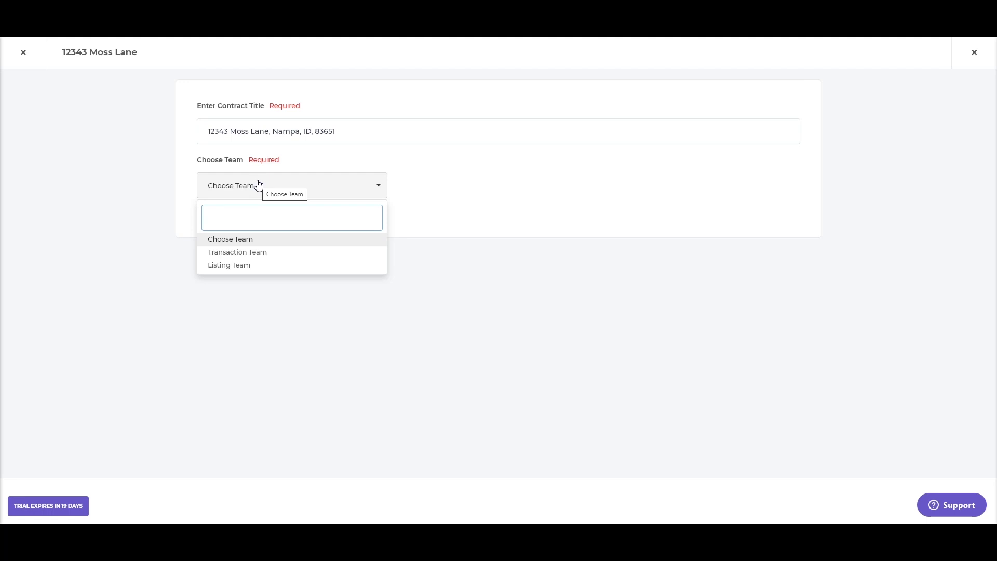
left_click(279, 253)
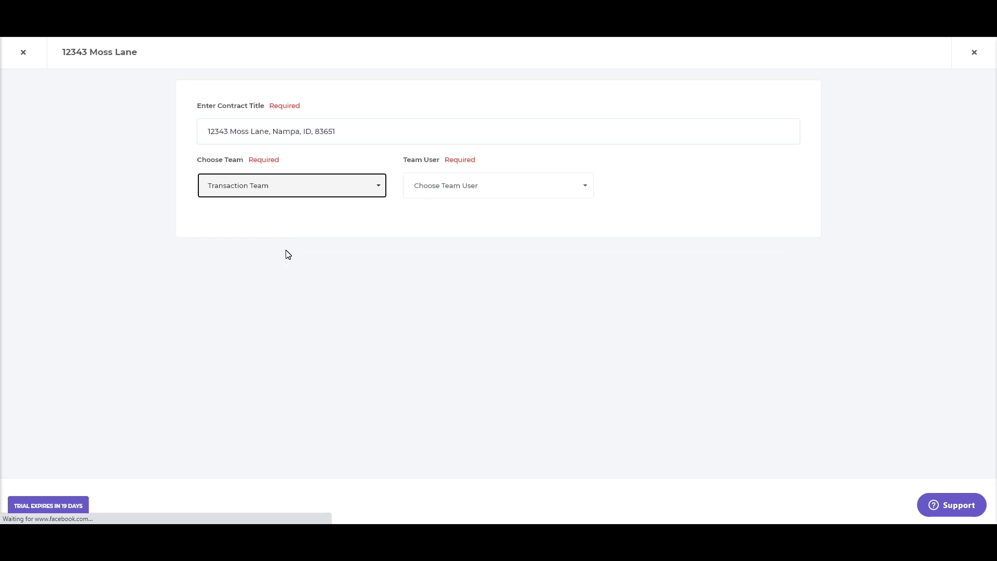
left_click(498, 189)
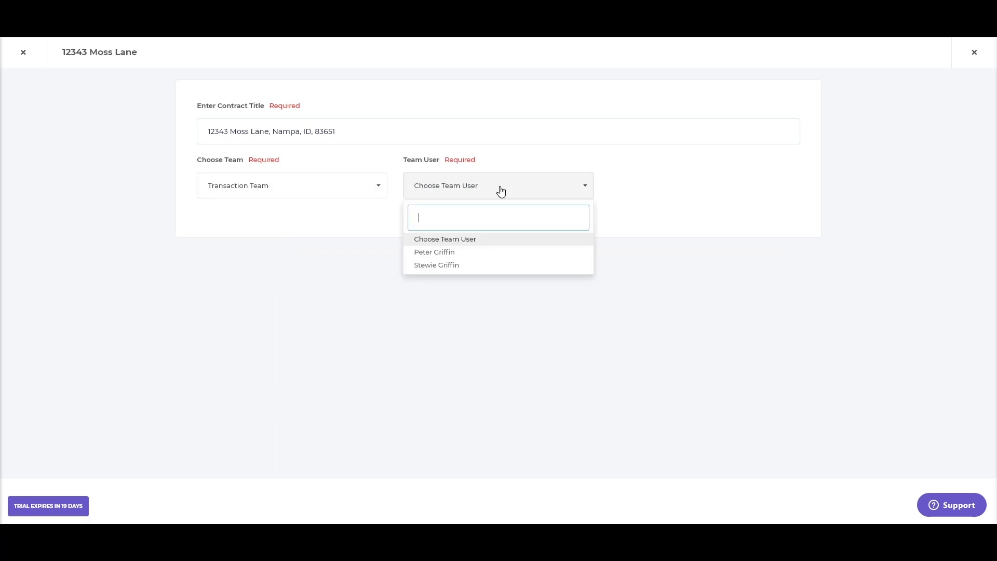
left_click(457, 255)
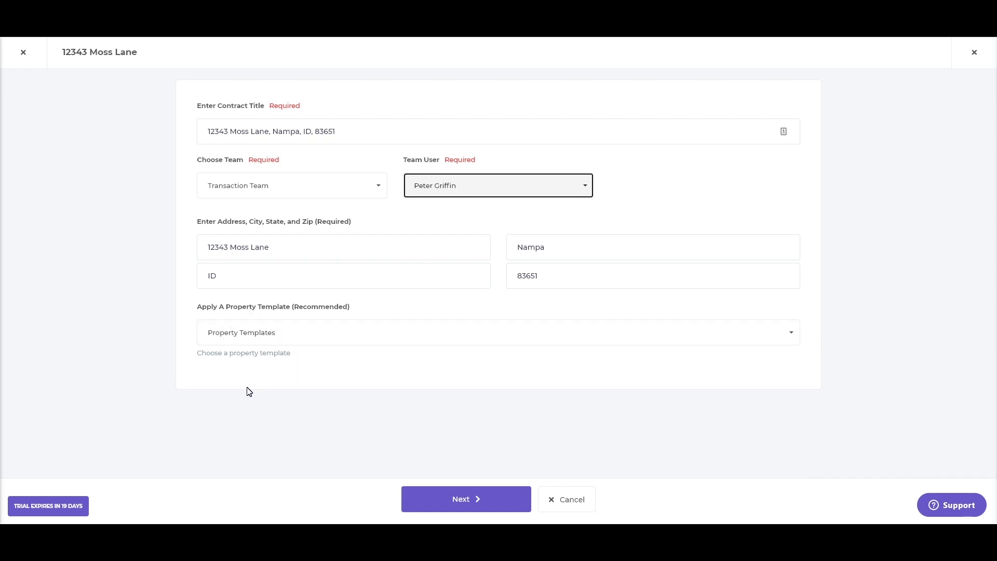
left_click(481, 502)
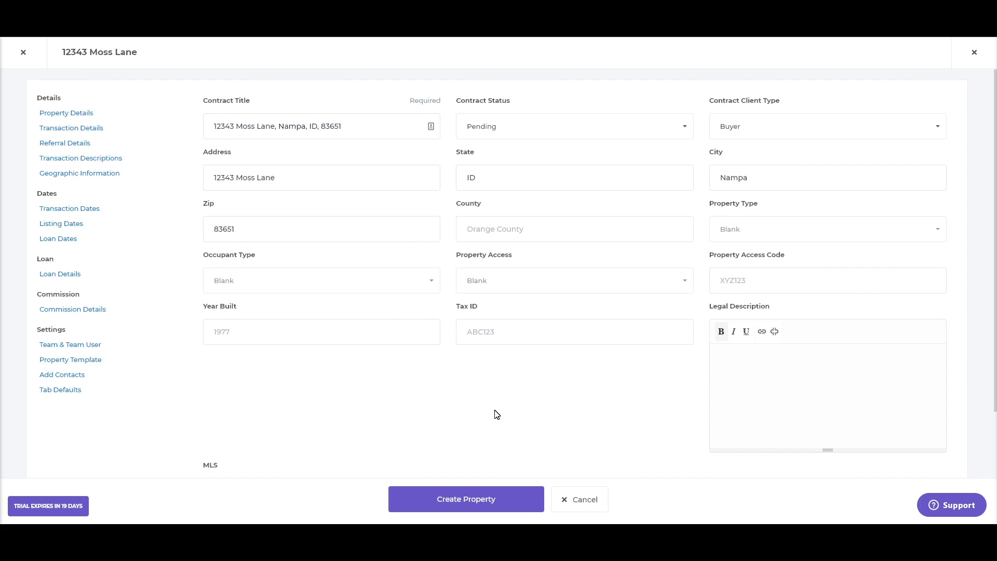
Look through the new property's transaction, referral, dates, team, template and contact sections
left_click(95, 131)
left_click(66, 144)
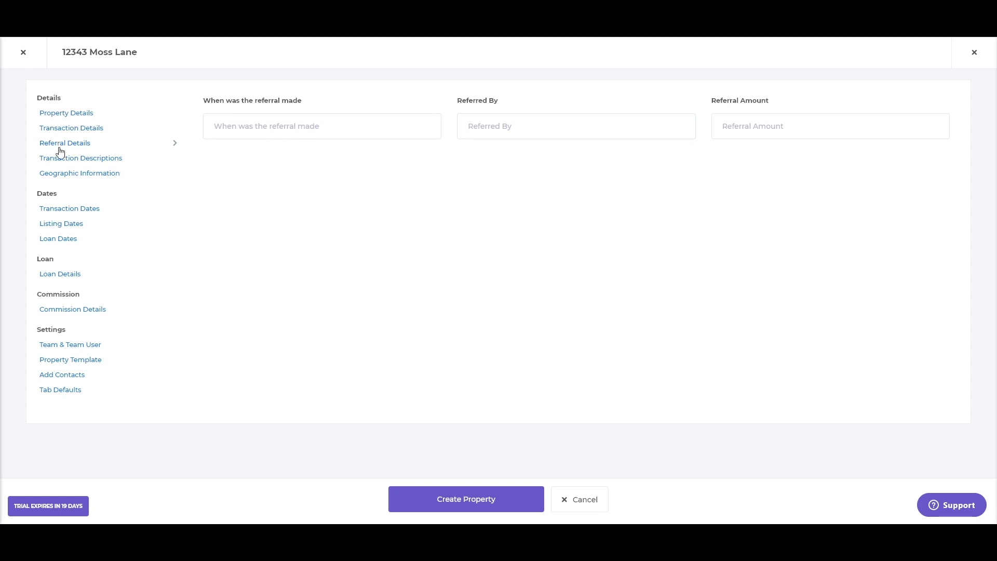
left_click(76, 211)
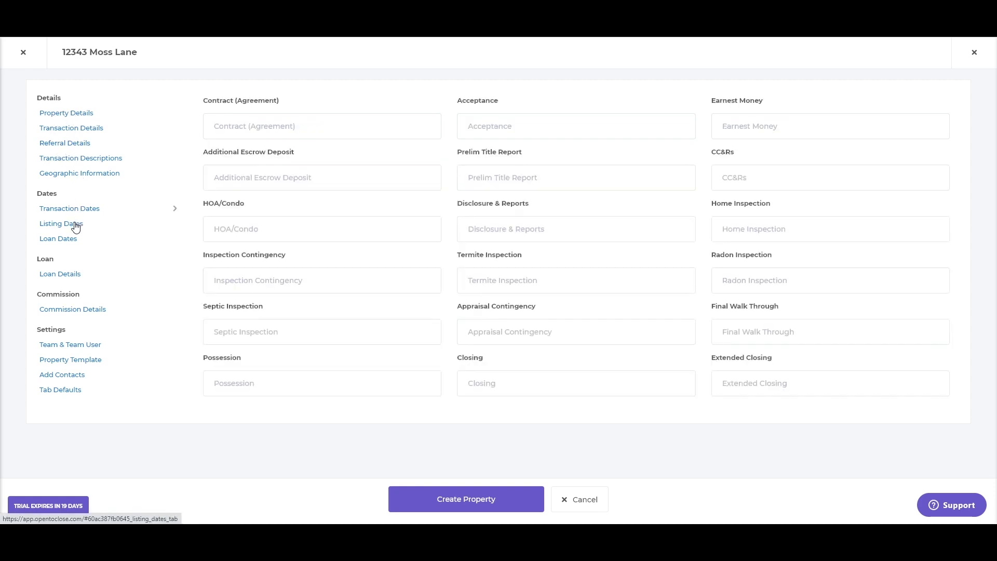
left_click(76, 226)
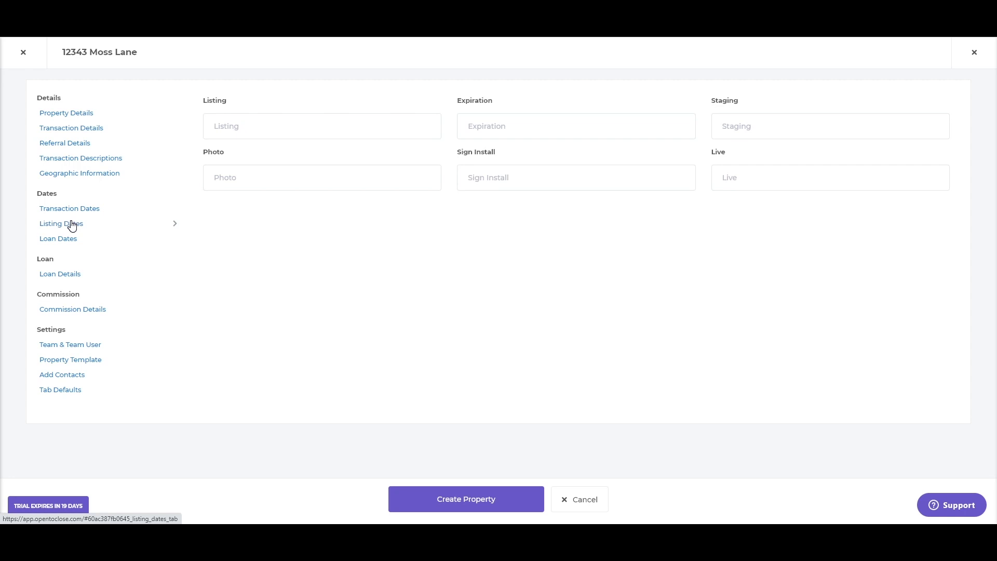
left_click(92, 345)
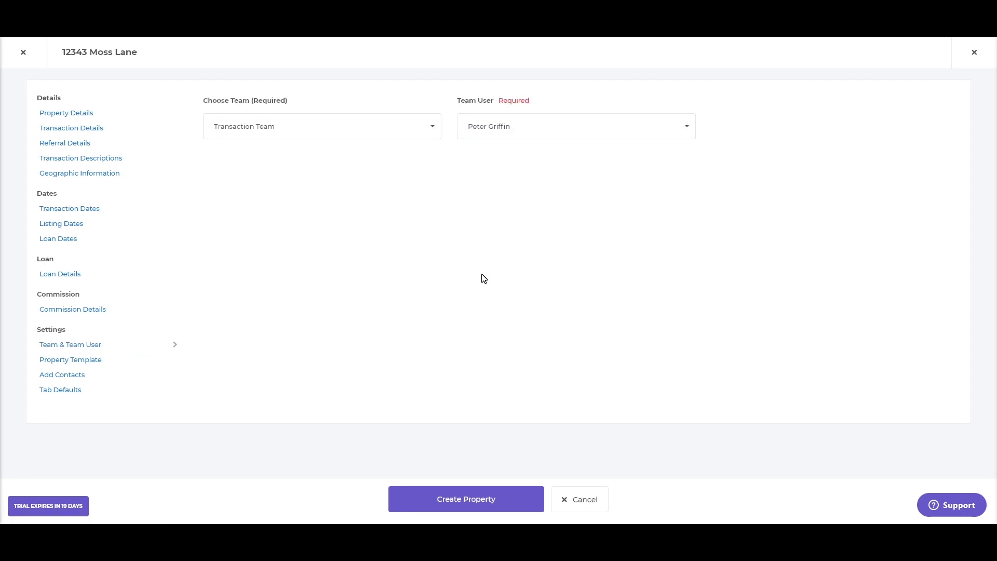
left_click(93, 361)
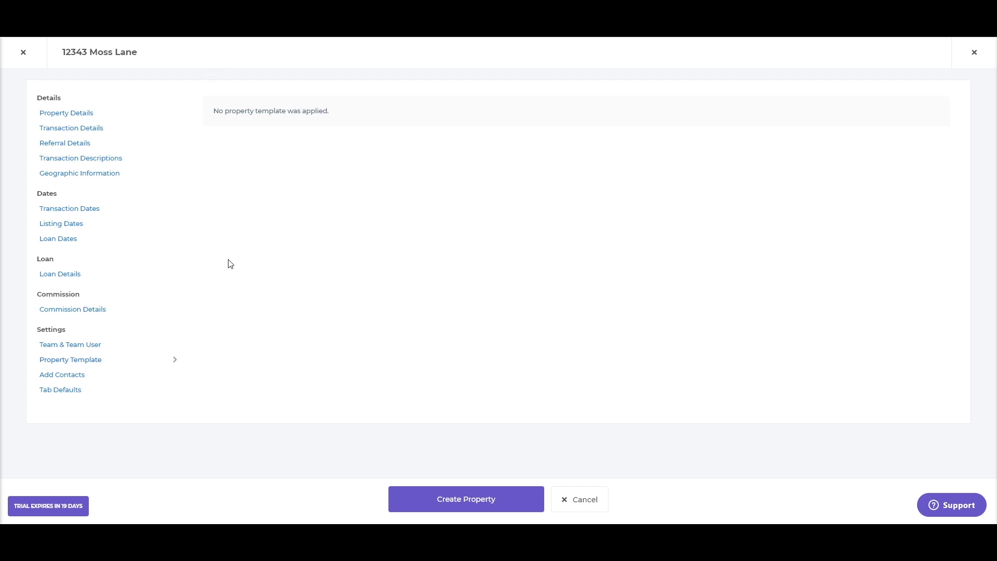
left_click(76, 374)
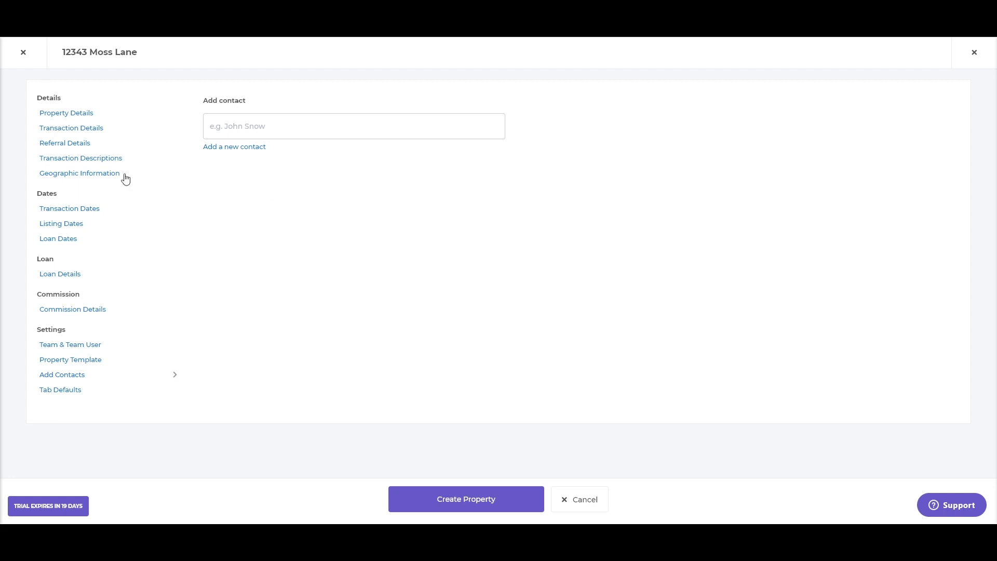
Set the default details tab to Details and the communication tab to Tasks, and create the property
left_click(68, 391)
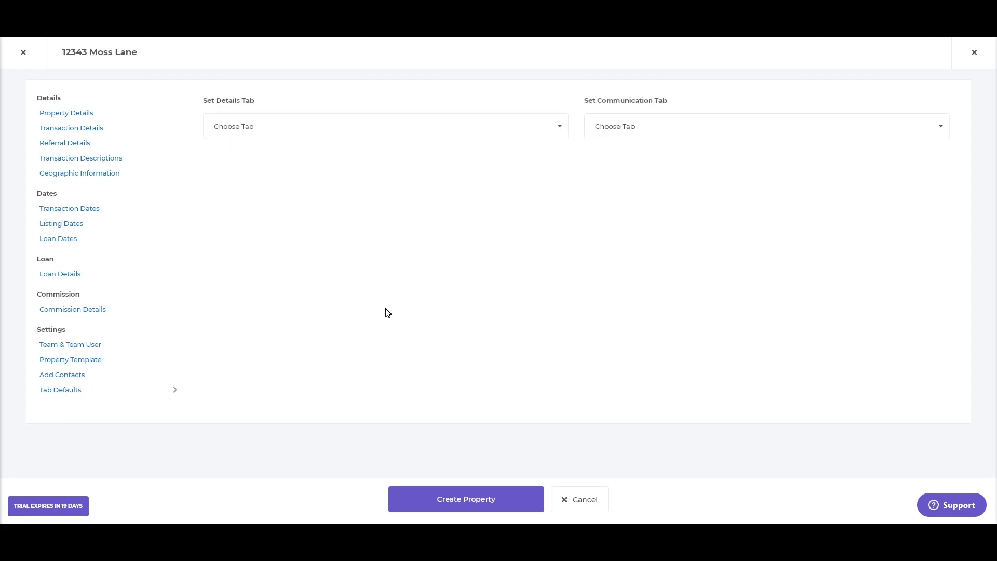
left_click(300, 129)
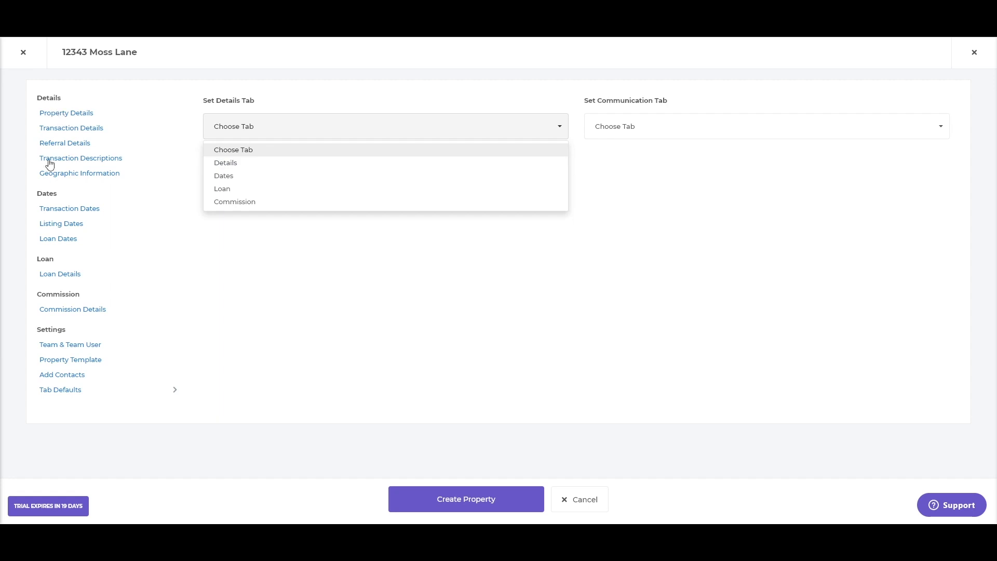
left_click(240, 163)
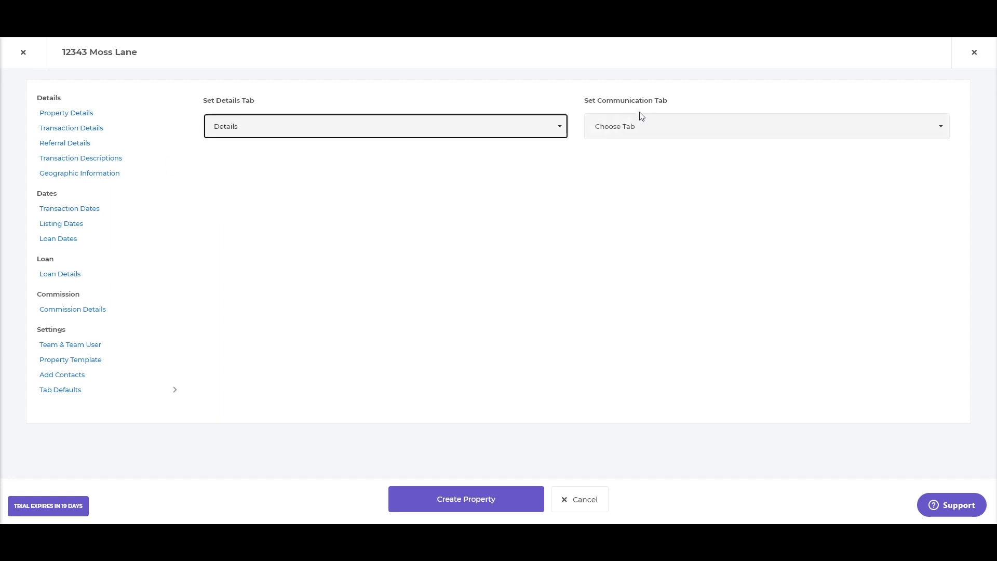
left_click(659, 134)
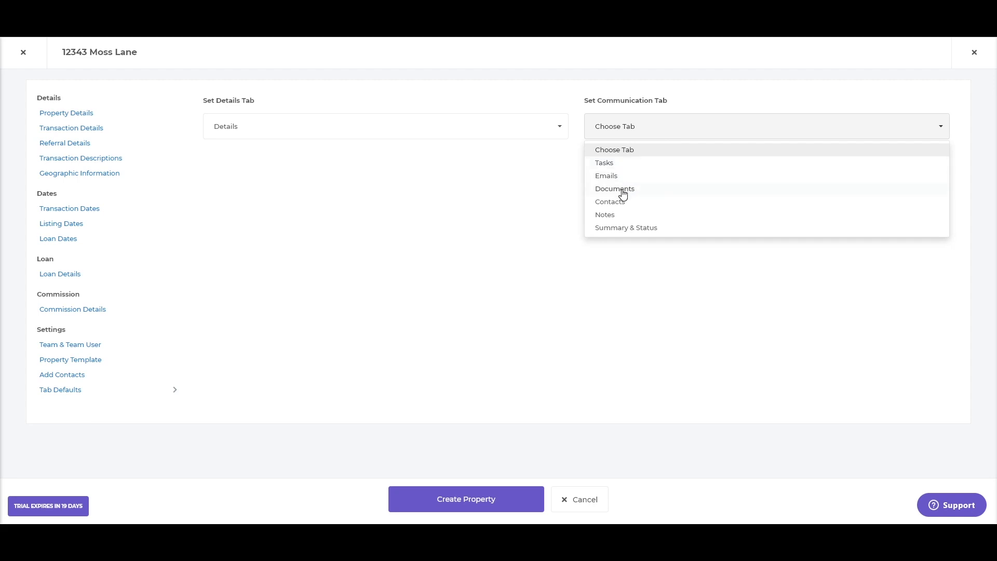
left_click(619, 167)
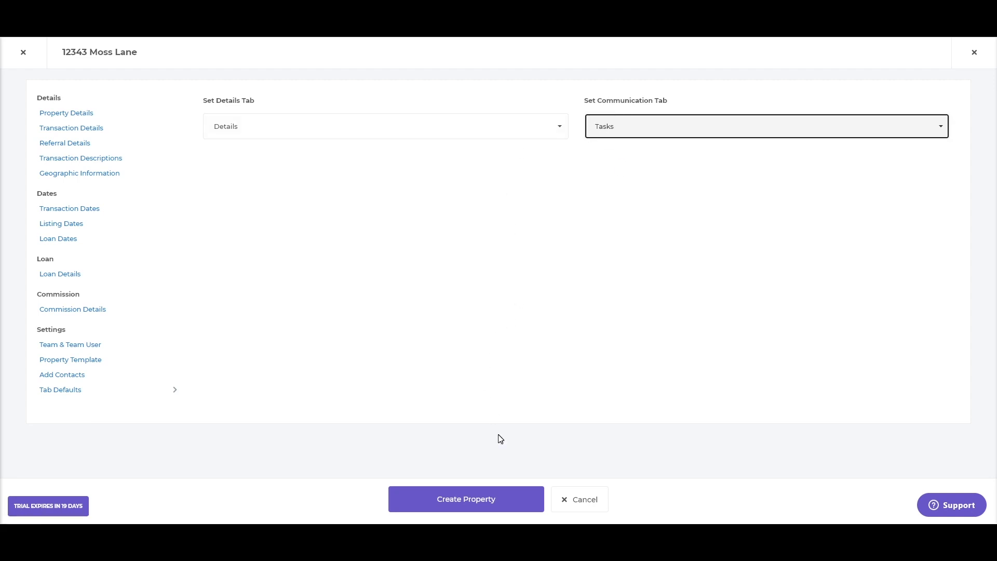
left_click(500, 504)
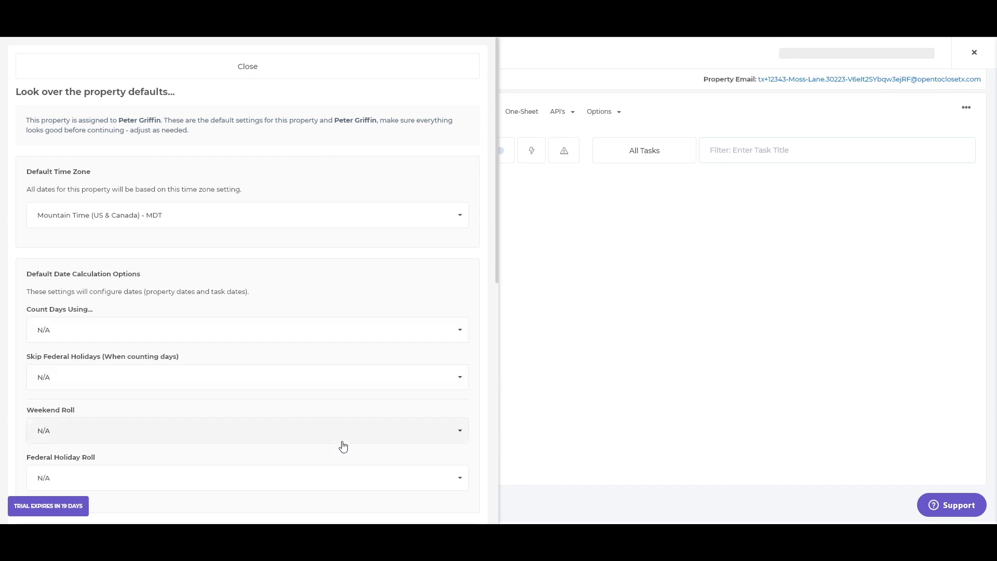
Review the property defaults from time zone and date calculation down to document sorting, and close them
left_click_drag(500, 252, 507, 364)
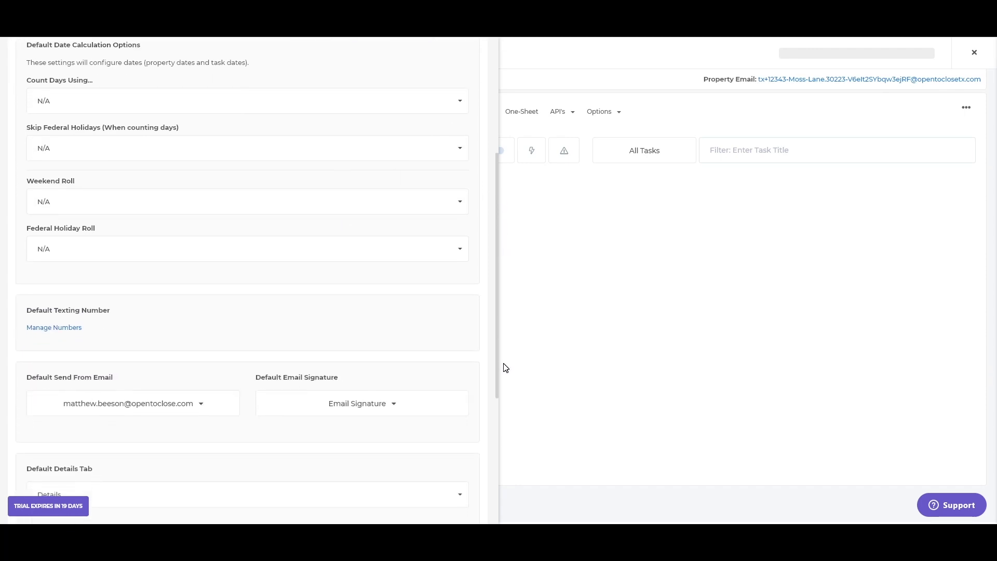
scroll(376, 350, "down", 3)
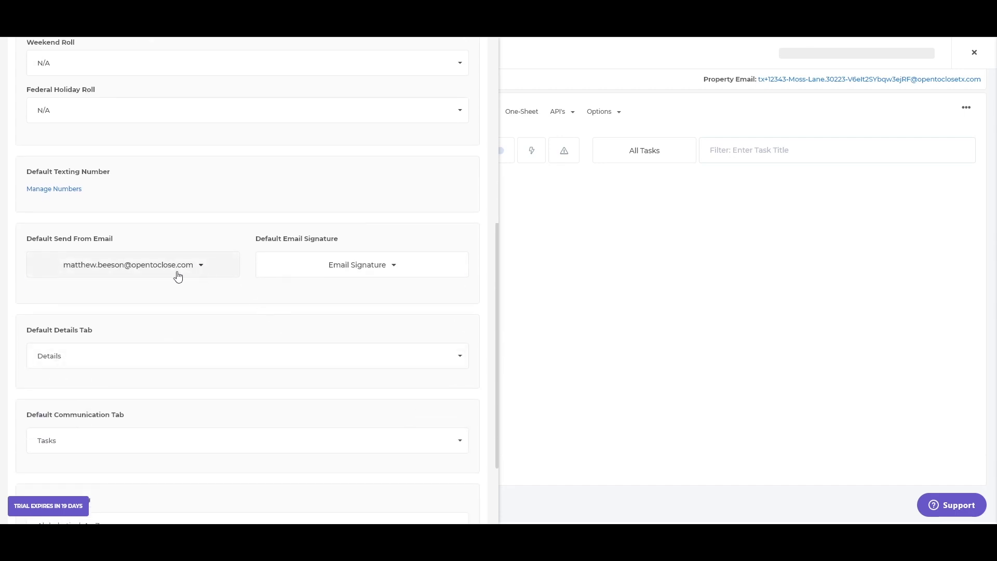
scroll(398, 314, "down", 2)
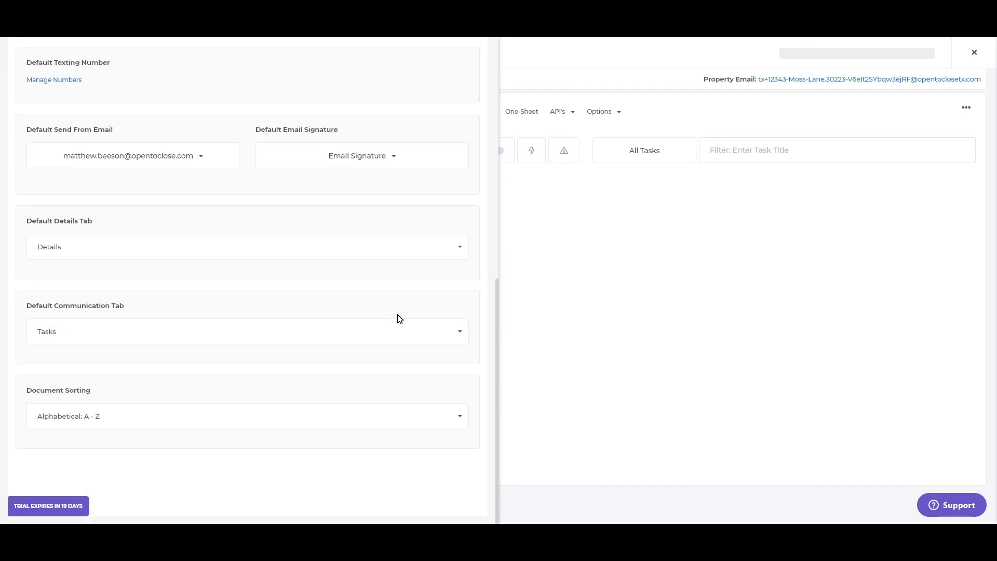
scroll(399, 319, "up", 10)
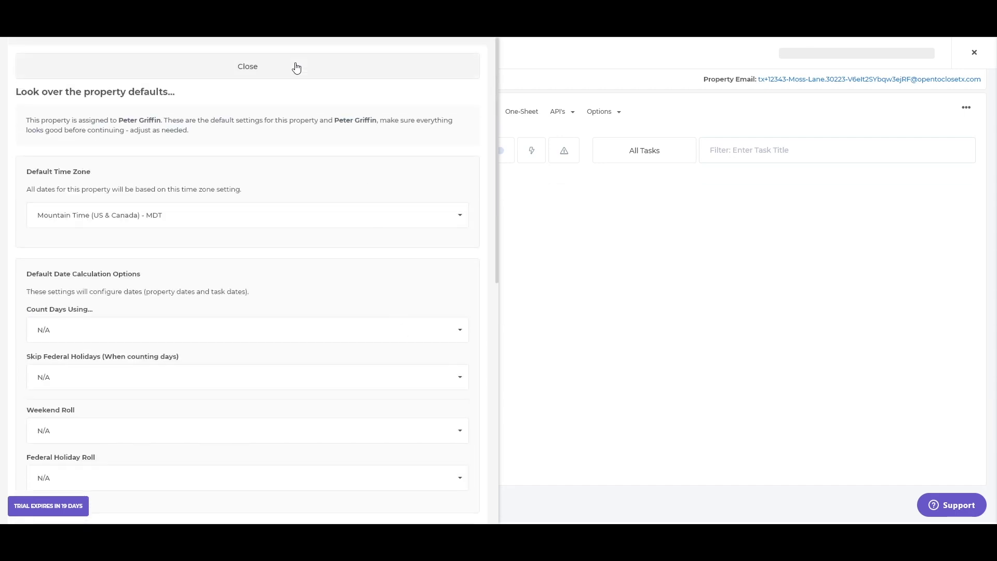
left_click(296, 68)
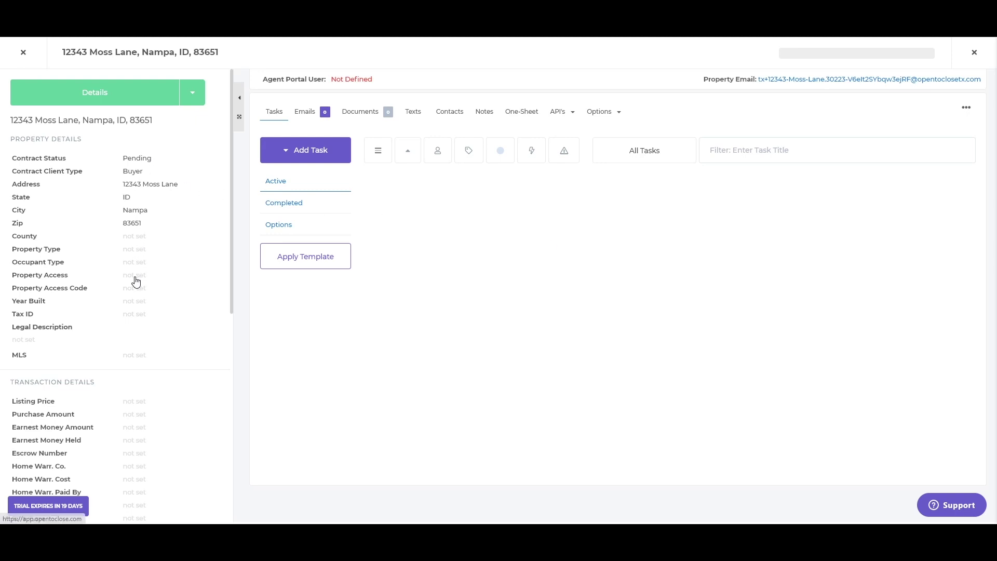
left_click(327, 151)
left_click(331, 149)
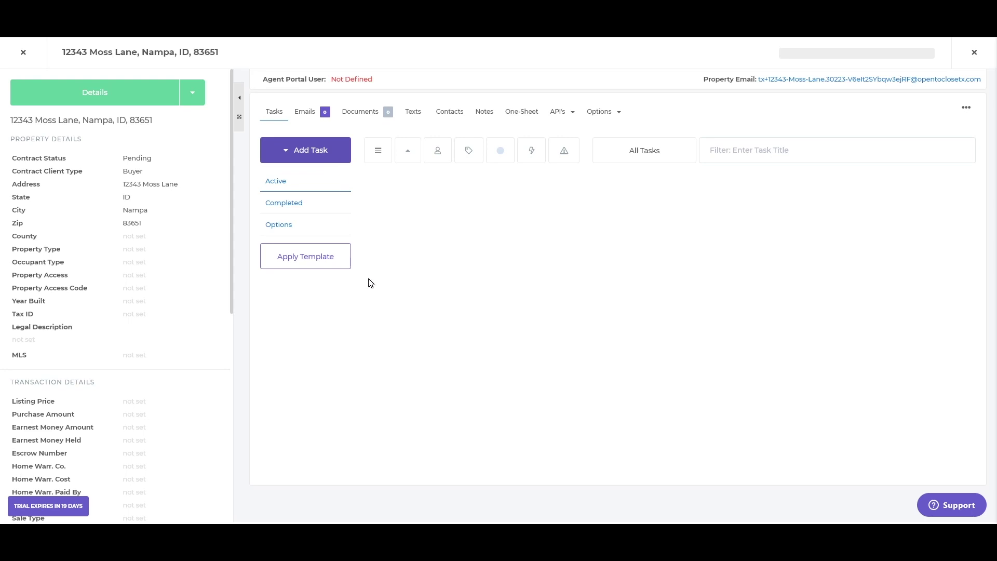